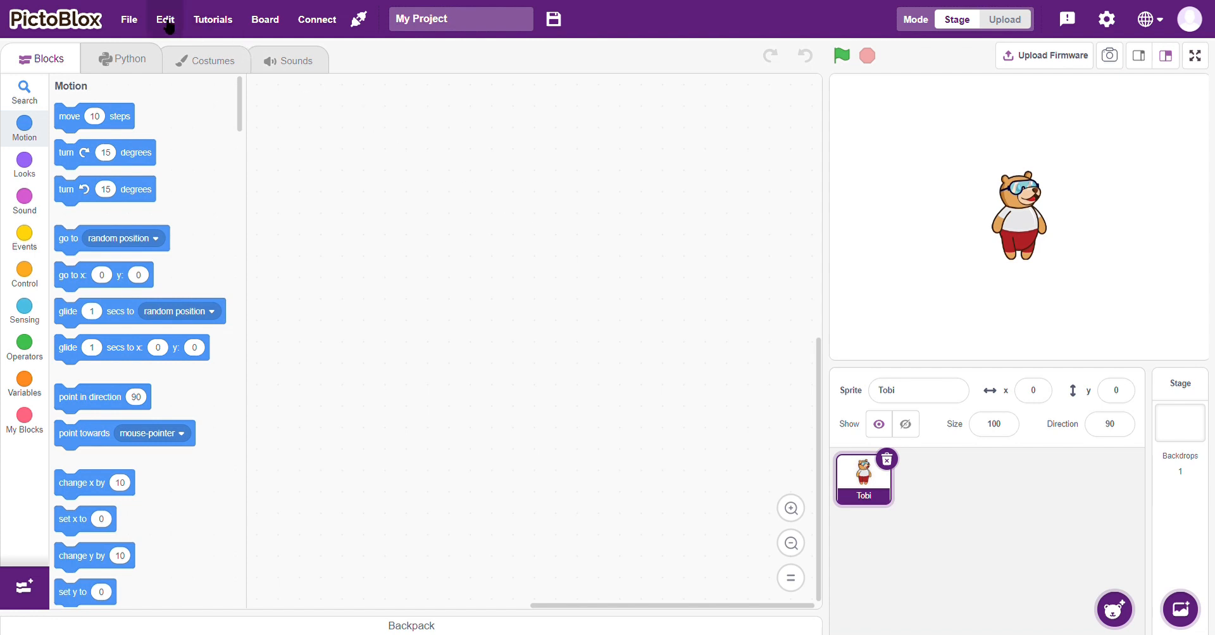
Step: Create a Hand Pose Classifier project named "Quarky Movement" in the Machine Learning Environment
left_click(133, 24)
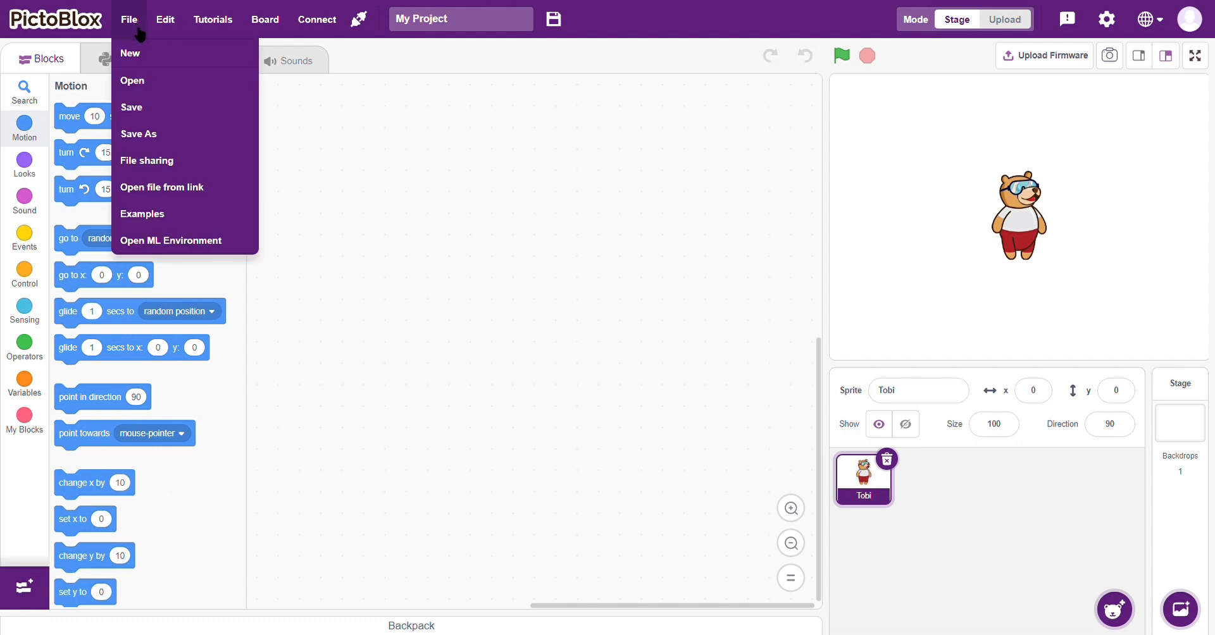
left_click(149, 240)
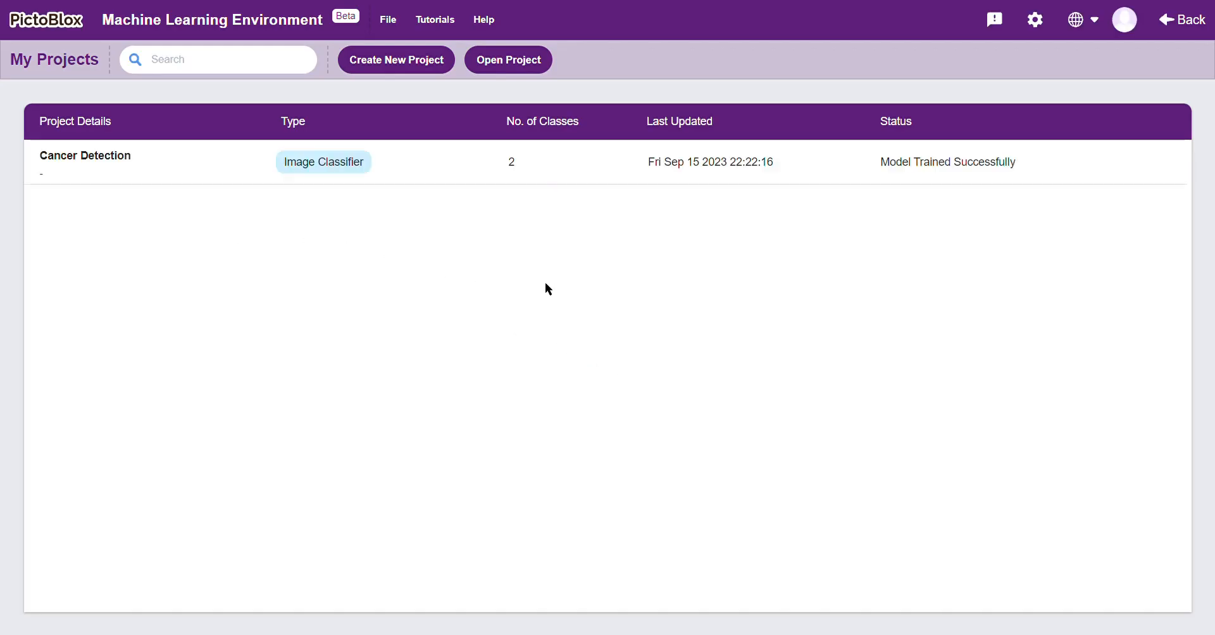
left_click(413, 65)
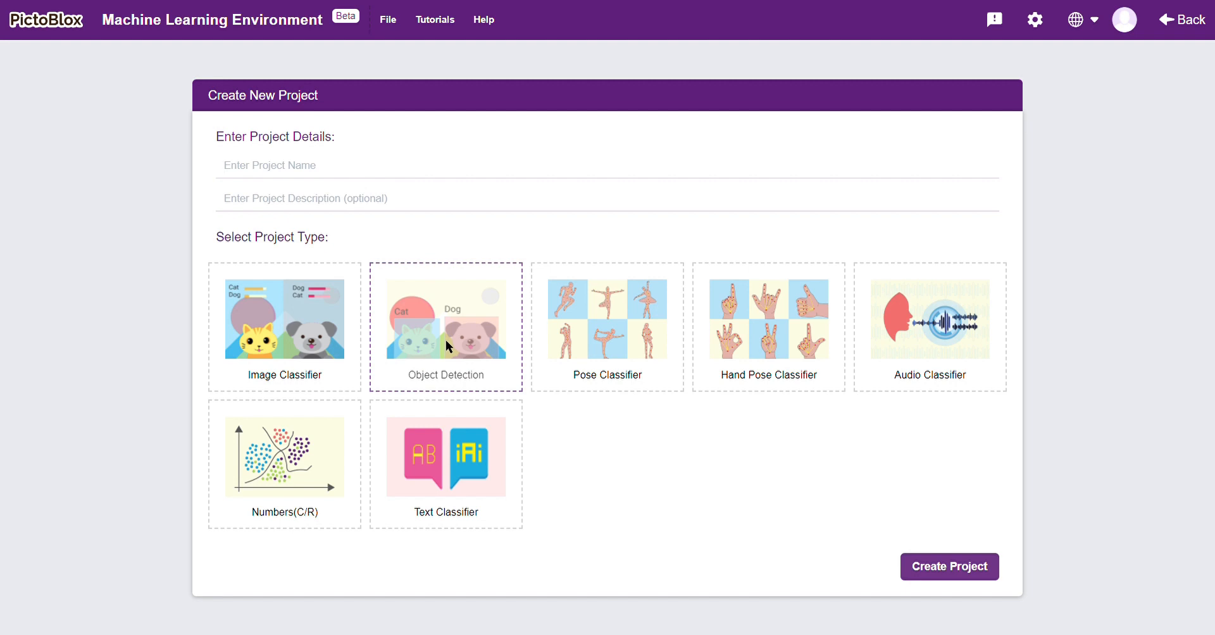
type("Quarky Movement")
left_click(772, 346)
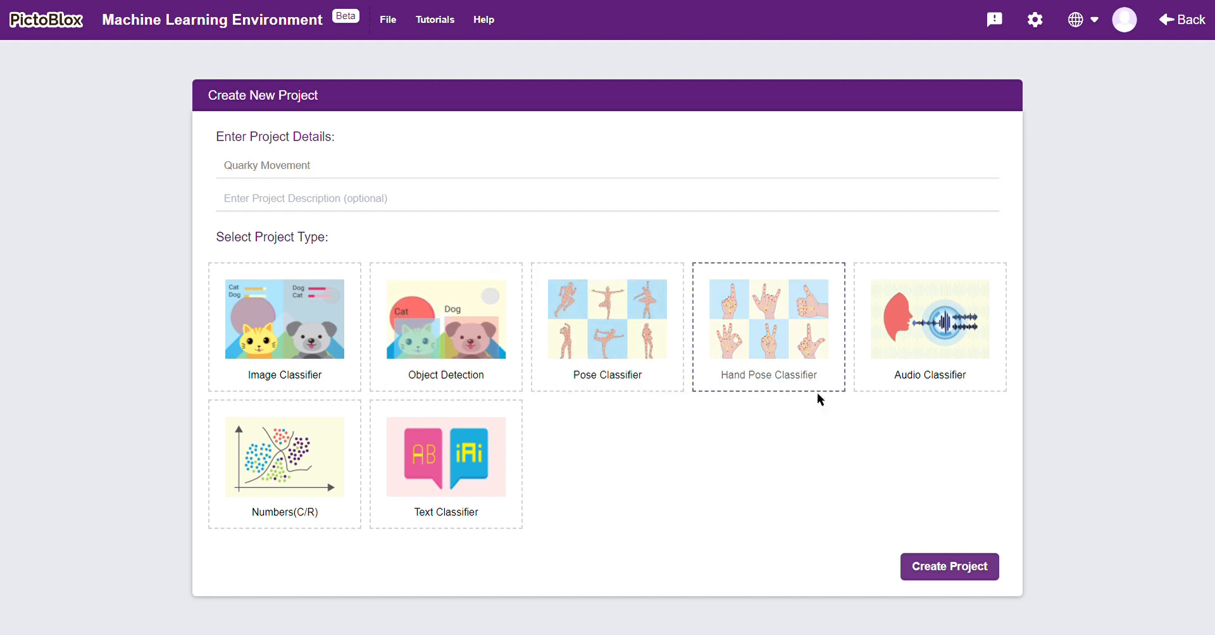
left_click(933, 568)
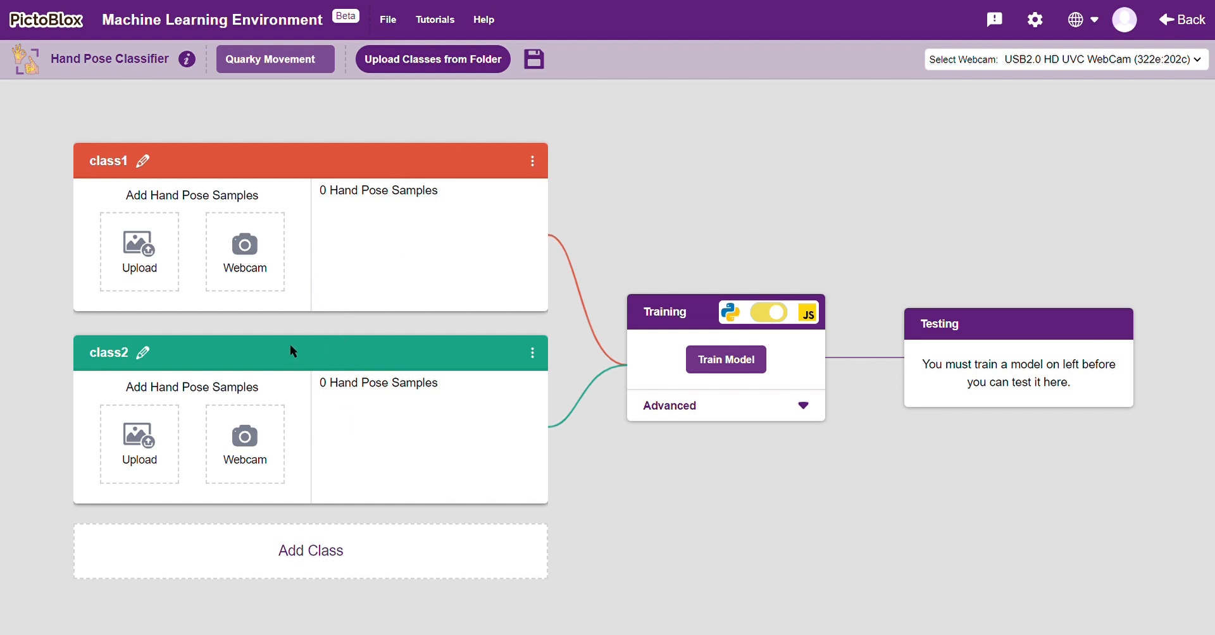
Step: Rename the first class, class1, as "Right"
left_click(142, 162)
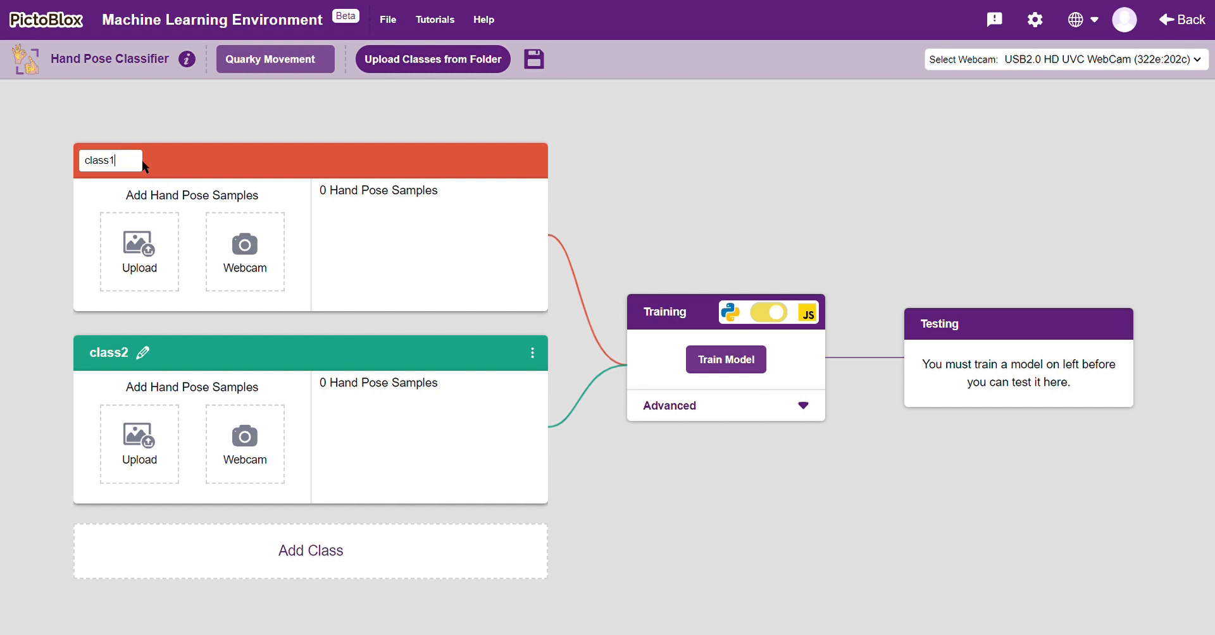
key("BackSpace")
key("BackSpace")
key("BackSpace")
key("BackSpace")
key("BackSpace")
key("BackSpace")
type("Right")
left_click(25, 252)
Step: Rename the second class, class2, as "Left"
left_click(143, 354)
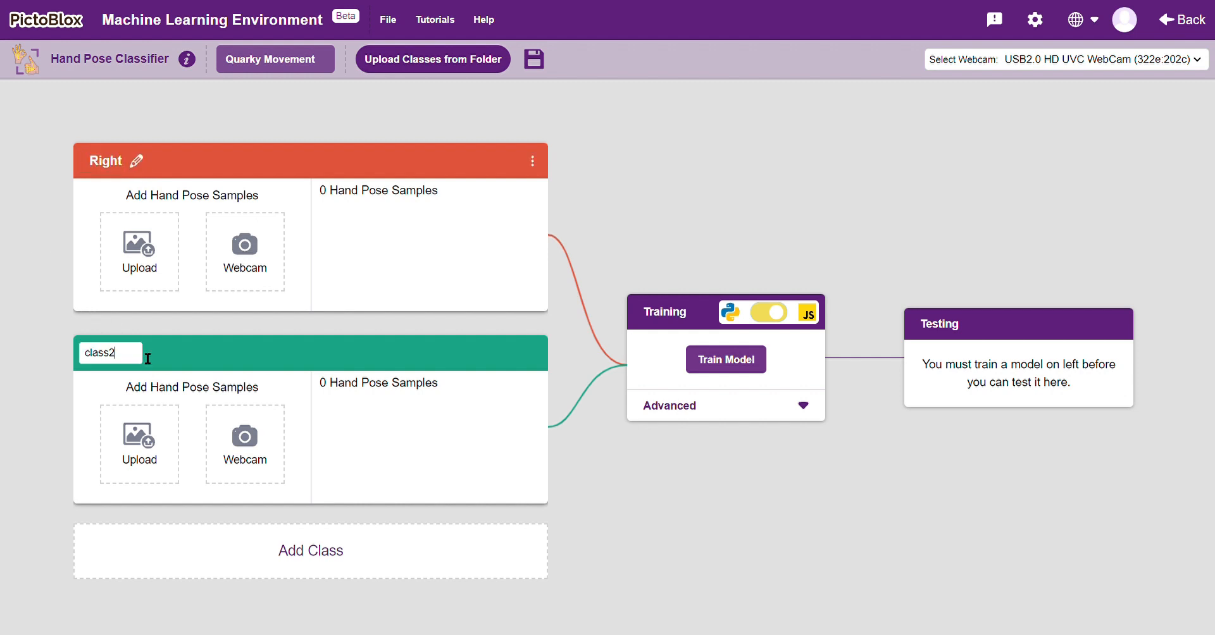
key("BackSpace")
key("BackSpace")
key("BackSpace")
key("BackSpace")
key("BackSpace")
key("BackSpace")
type("Left")
left_click(19, 367)
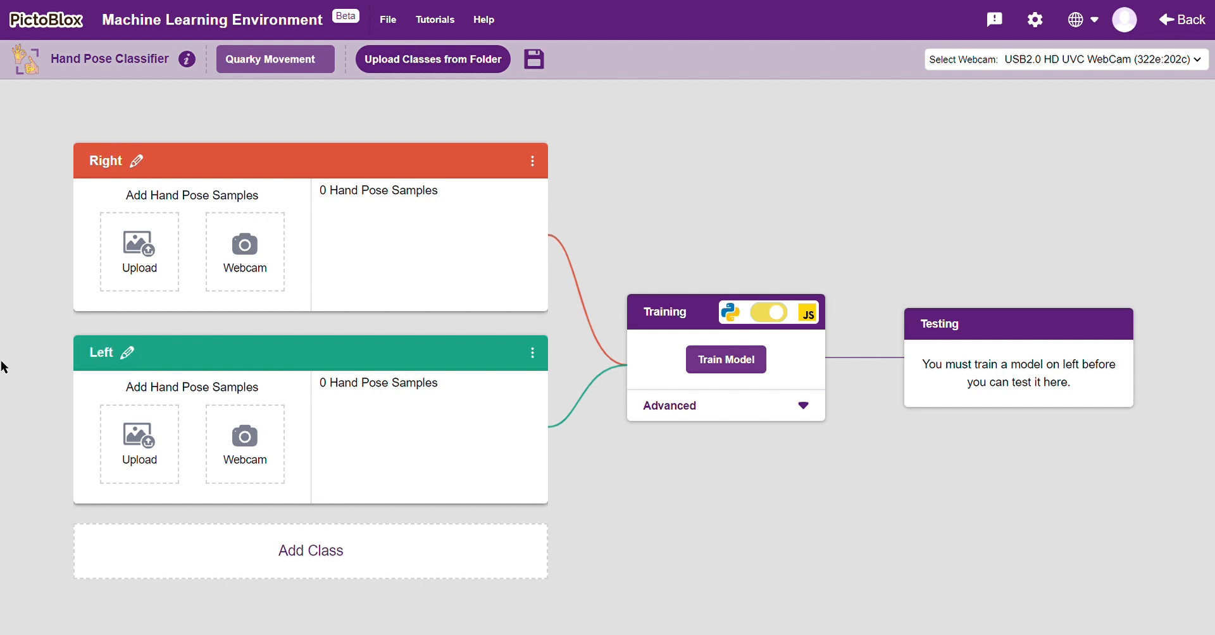
Step: Add a third class and name it "Forward"
left_click(305, 547)
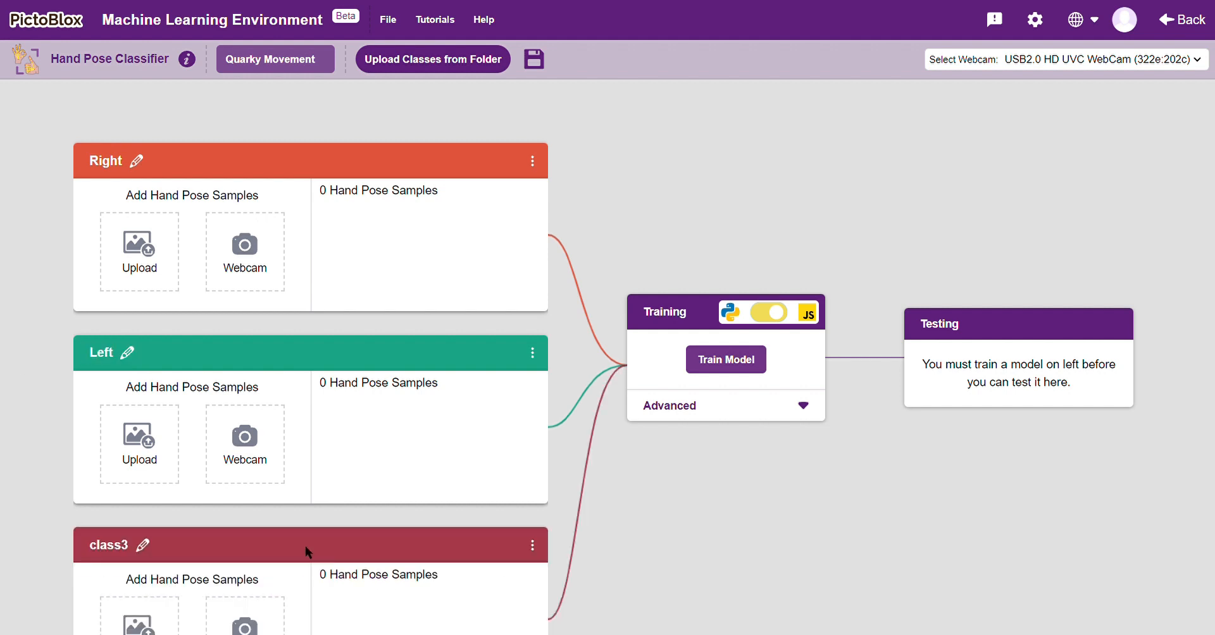
left_click(140, 546)
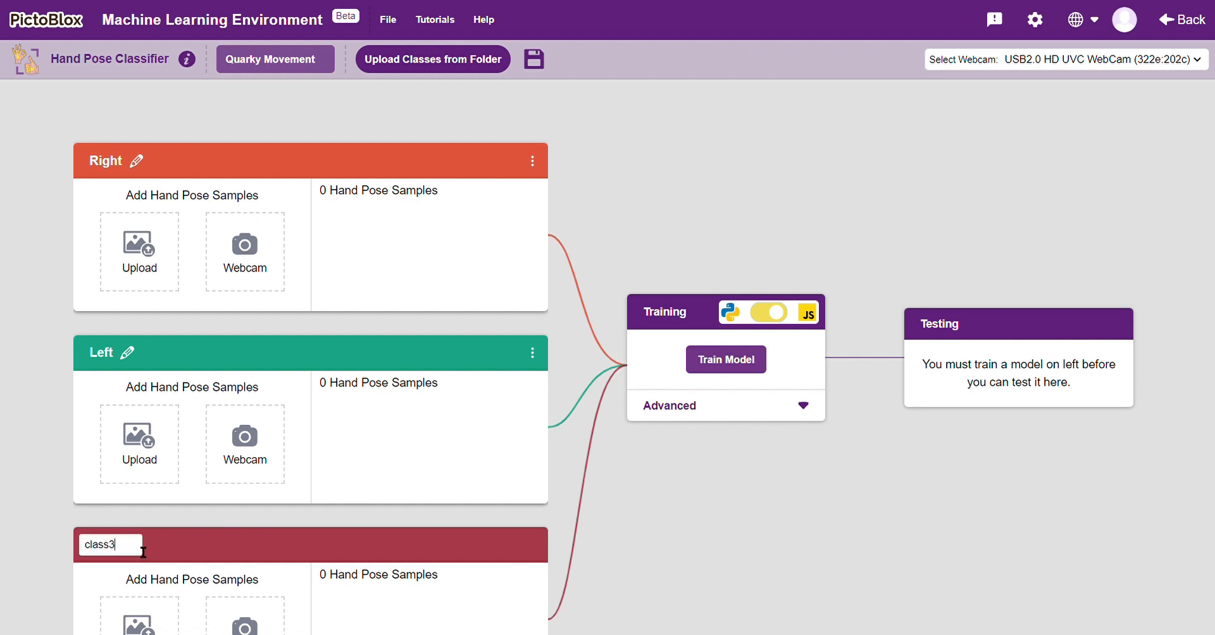
key("BackSpace")
key("BackSpace")
key("BackSpace")
key("BackSpace")
key("BackSpace")
key("BackSpace")
type("u")
key("BackSpace")
type("Up")
type("For")
type("ward")
key("Return")
Step: Add a fourth class and name it "Downward"
scroll(282, 482, "down", 3)
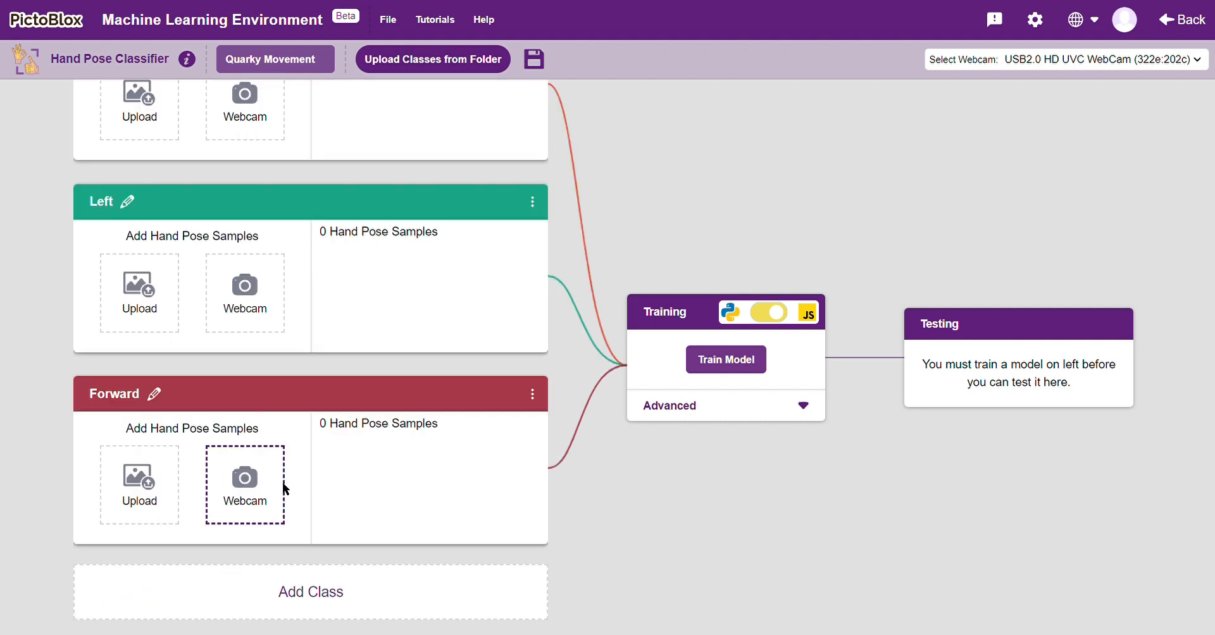
left_click(317, 591)
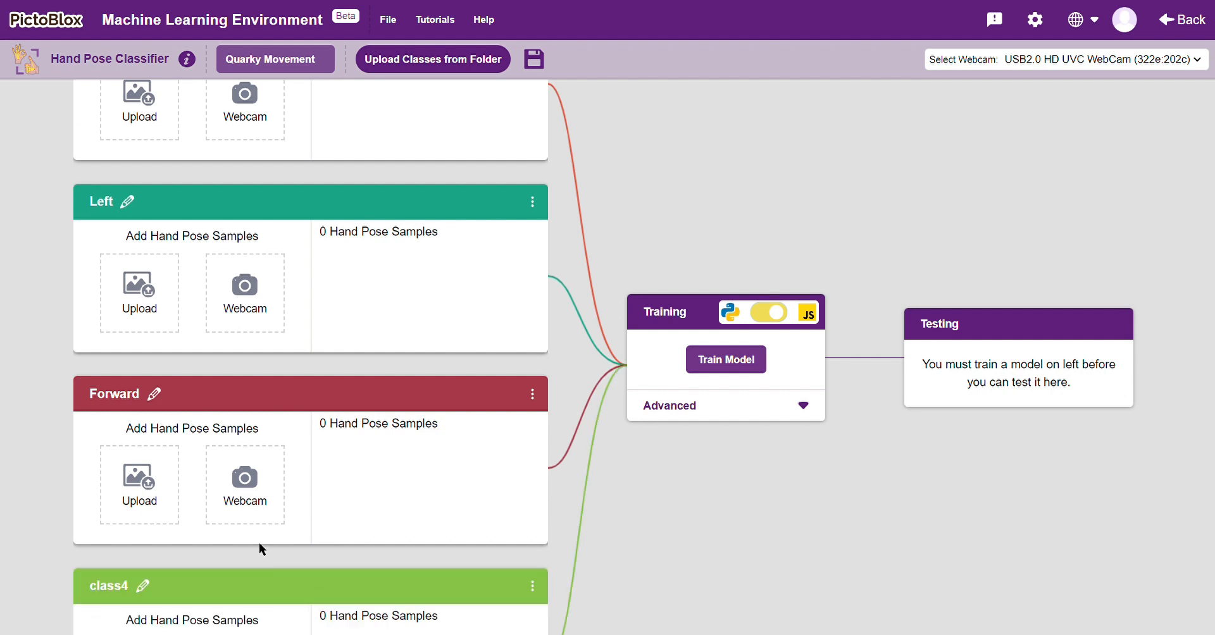
scroll(333, 552, "down", 3)
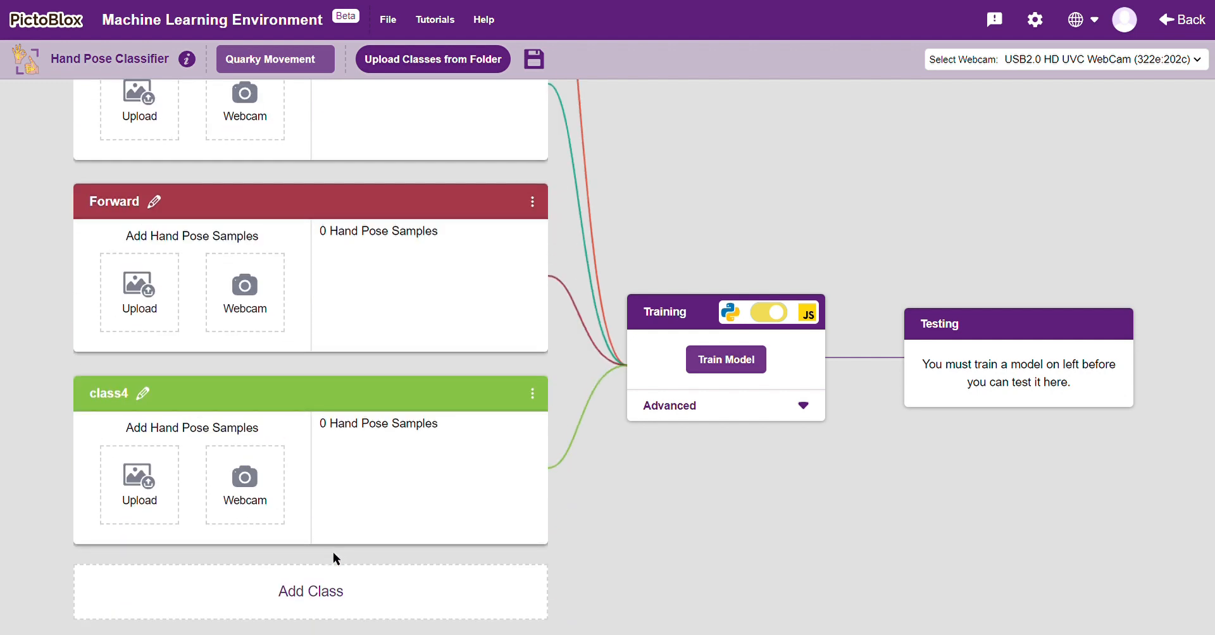
left_click(142, 396)
left_click_drag(130, 397, 74, 394)
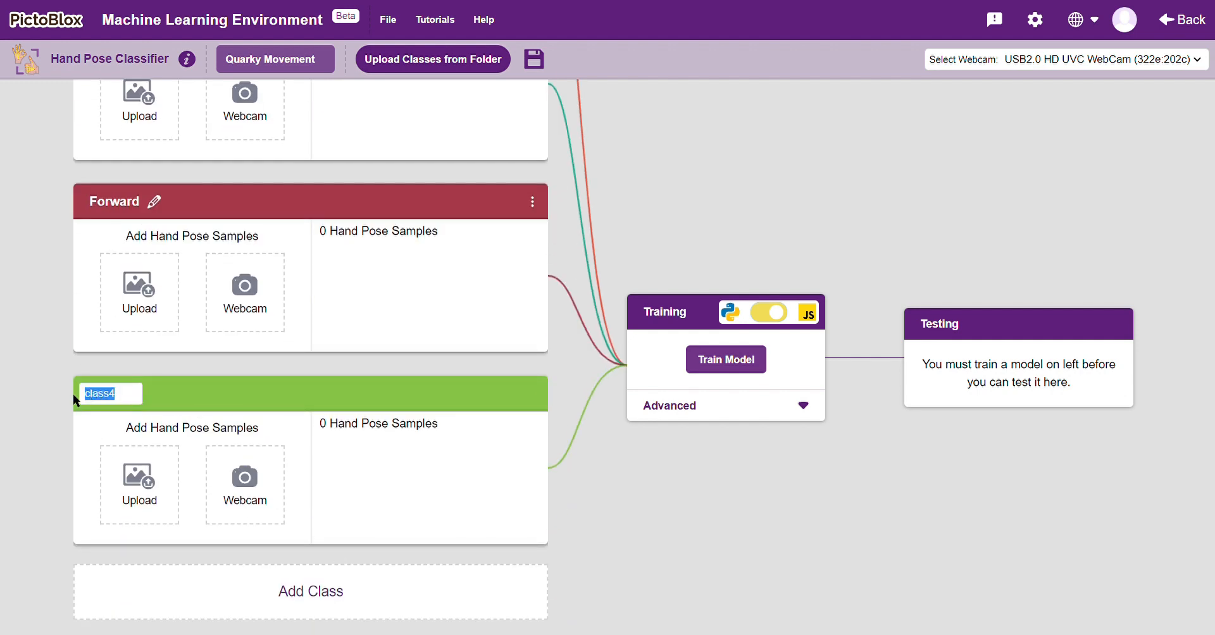
type("Downwoard")
key("BackSpace")
key("BackSpace")
key("BackSpace")
key("BackSpace")
key("BackSpace")
key("BackSpace")
type("nward")
key("Return")
Step: Add a fifth class and name it "Stop"
left_click(301, 593)
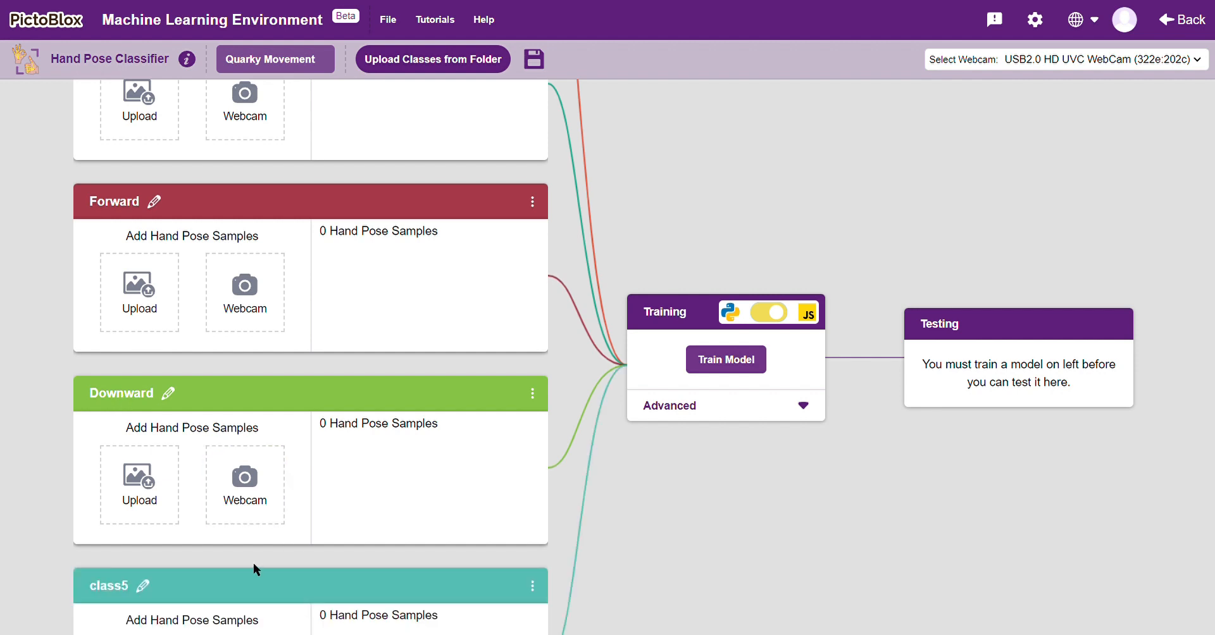
left_click(141, 586)
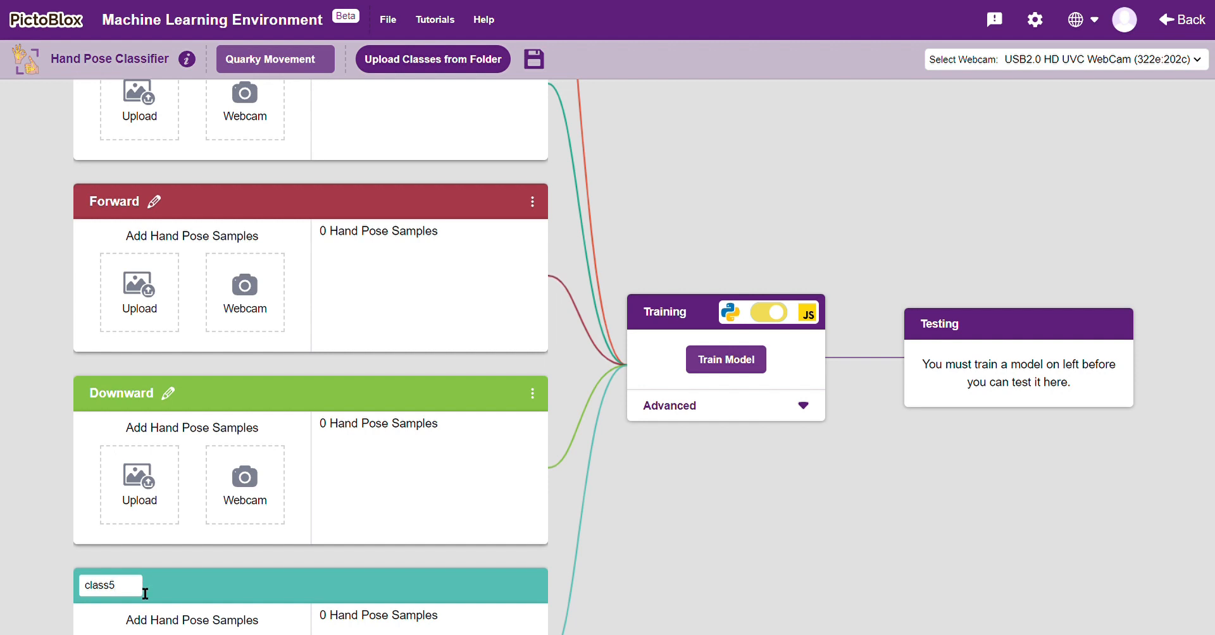
key("BackSpace")
key("BackSpace")
key("BackSpace")
key("BackSpace")
key("BackSpace")
key("BackSpace")
type("Stop")
left_click(43, 546)
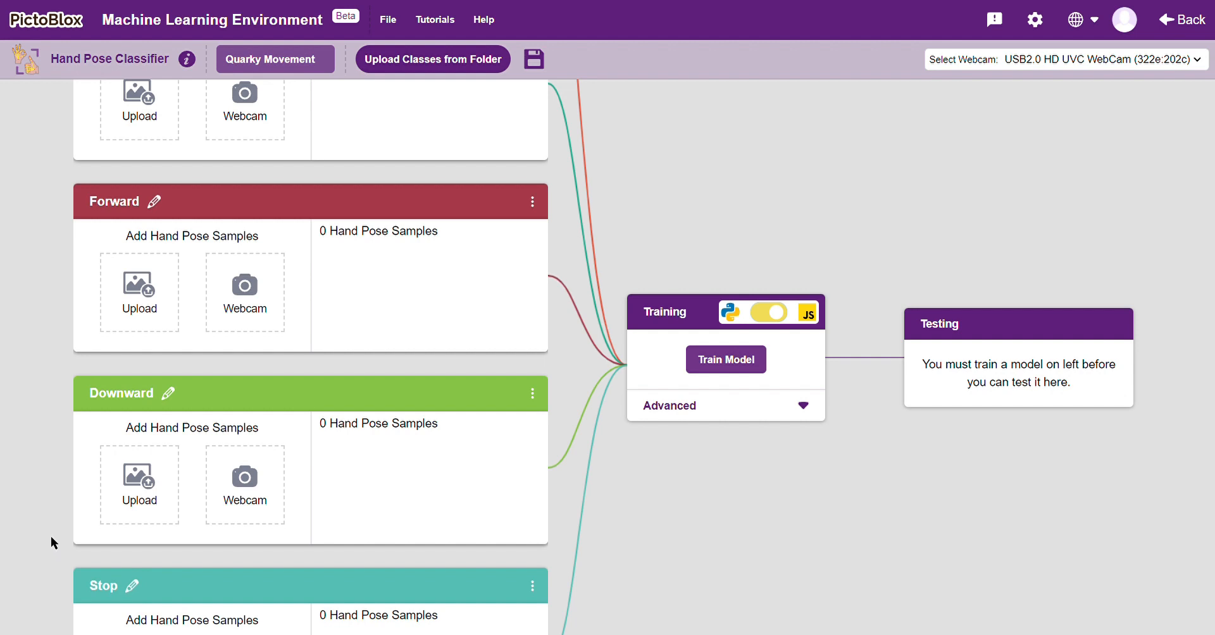
Step: Record about 37 webcam hand pose samples for the Right class with the open hand pointing right
scroll(388, 310, "up", 5)
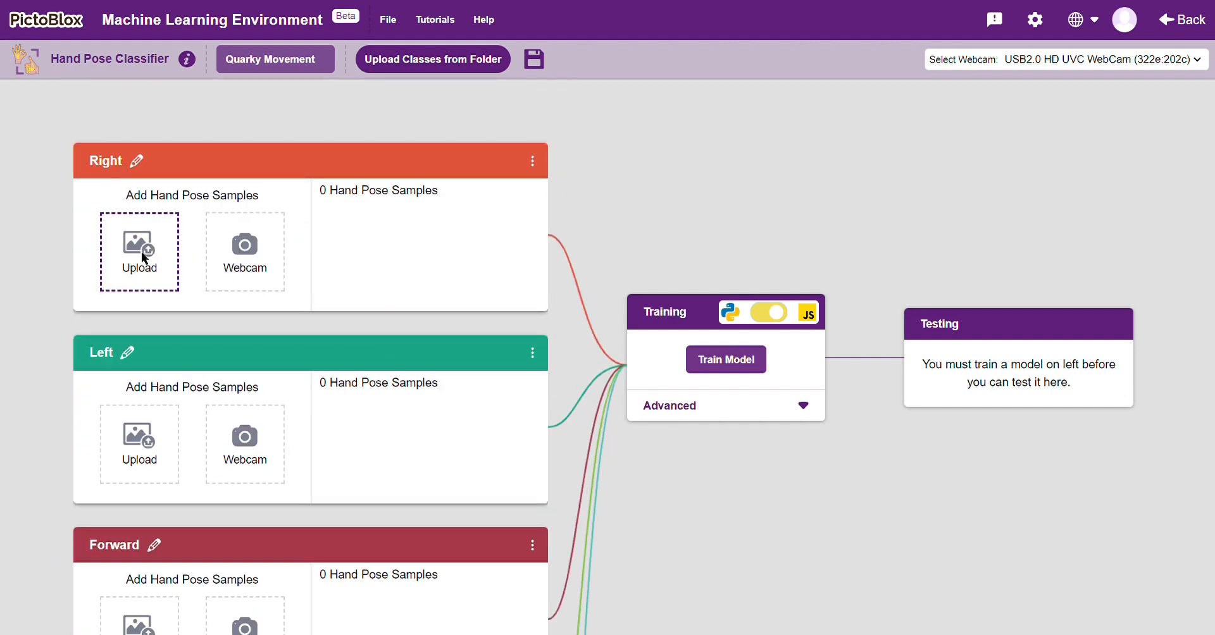
left_click(258, 255)
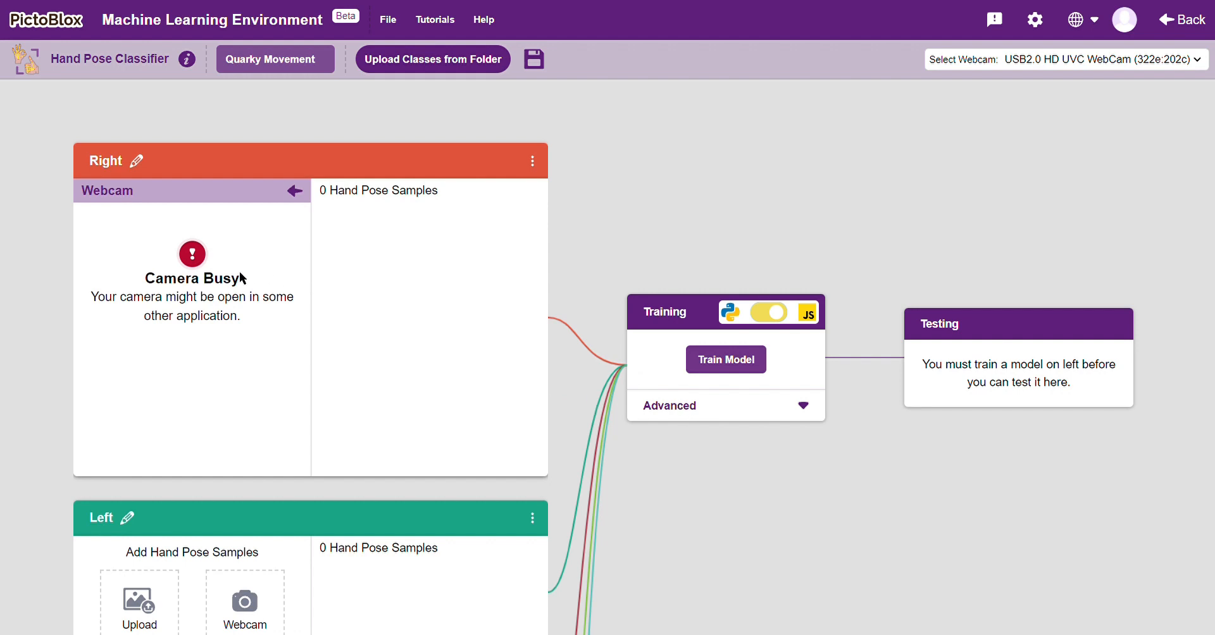
left_click(293, 191)
left_click(259, 253)
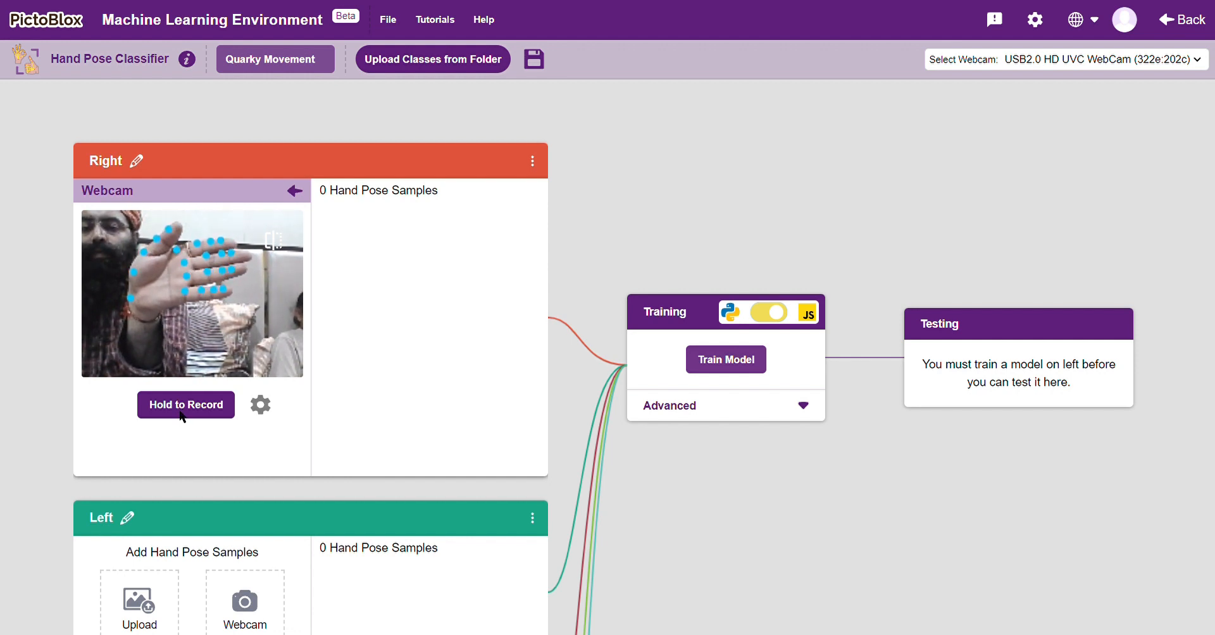
left_click_drag(182, 415, 181, 416)
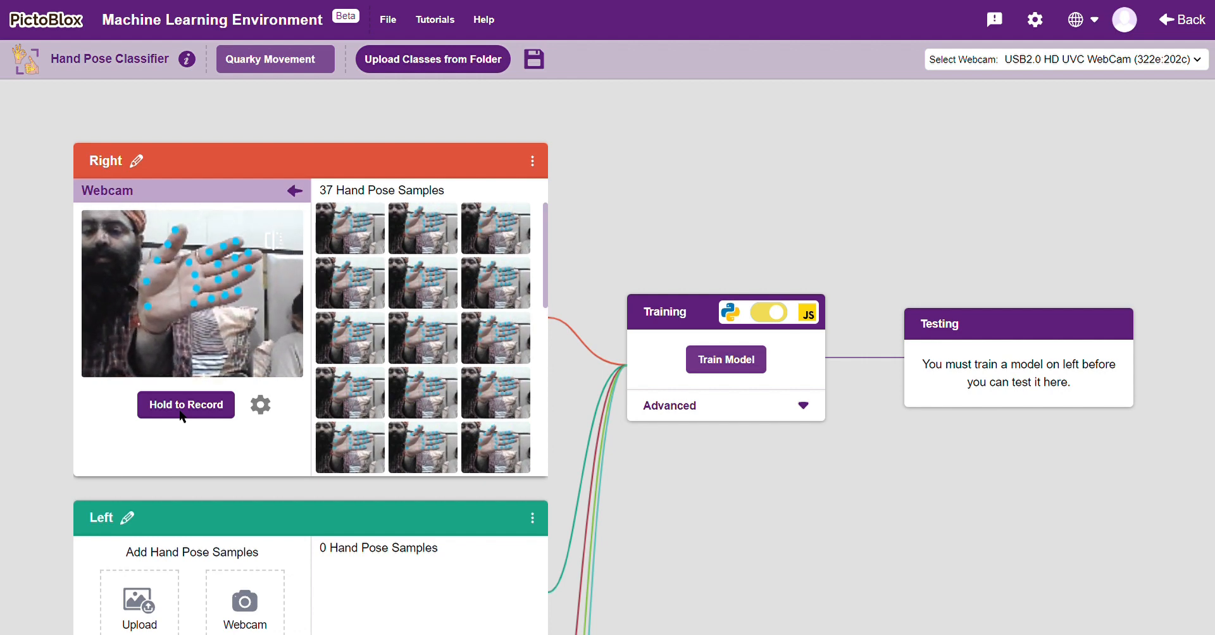
Step: Record about 37 webcam hand pose samples for the Left class with the open hand pointing left
scroll(182, 416, "down", 2)
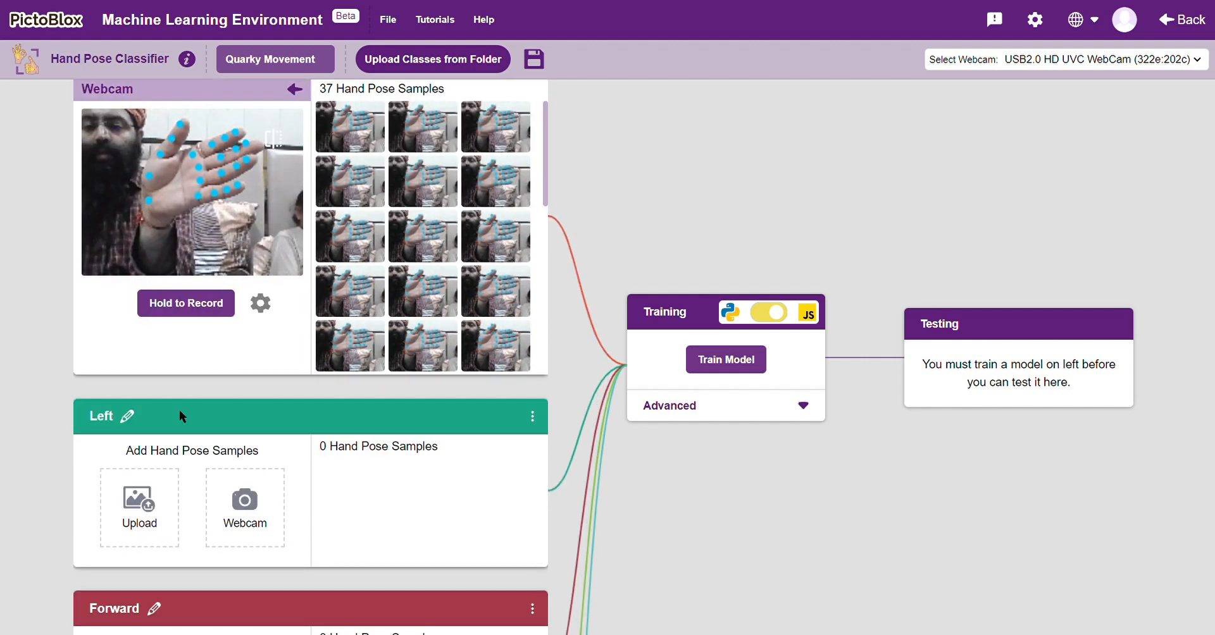
scroll(180, 410, "down", 2)
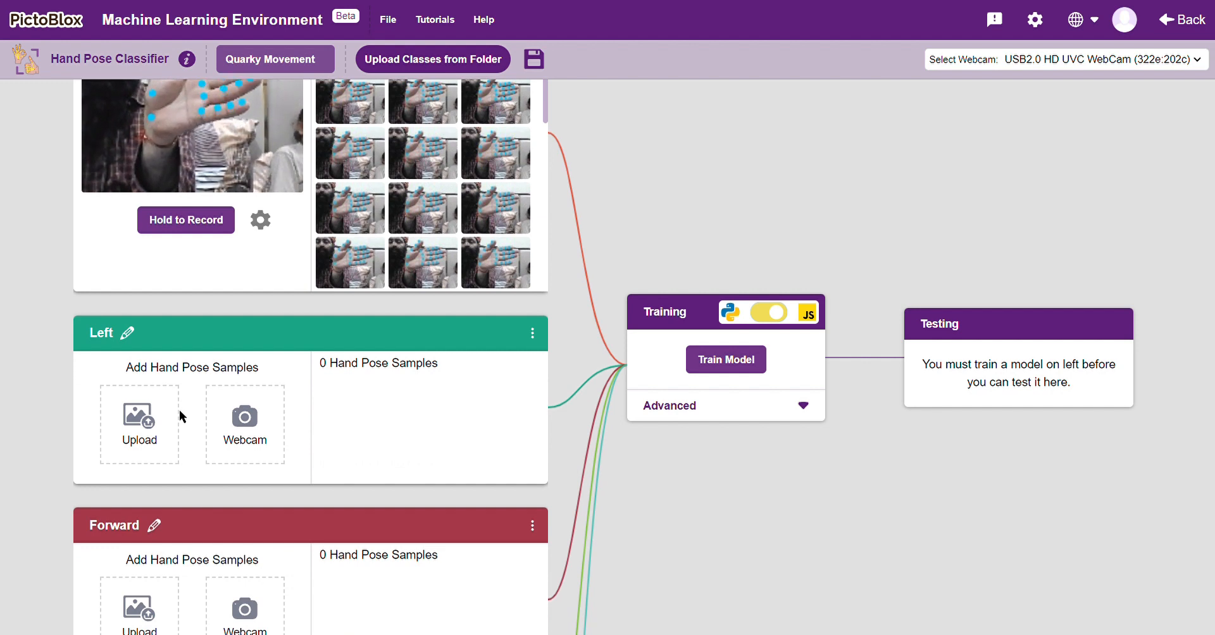
left_click(144, 414)
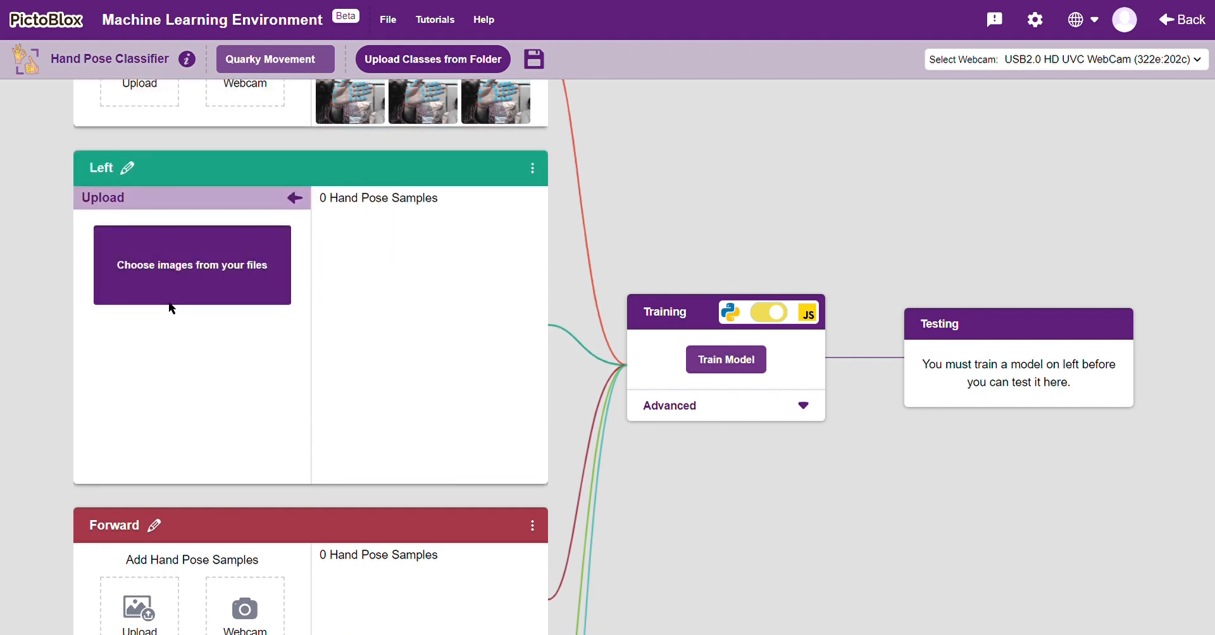
left_click(296, 196)
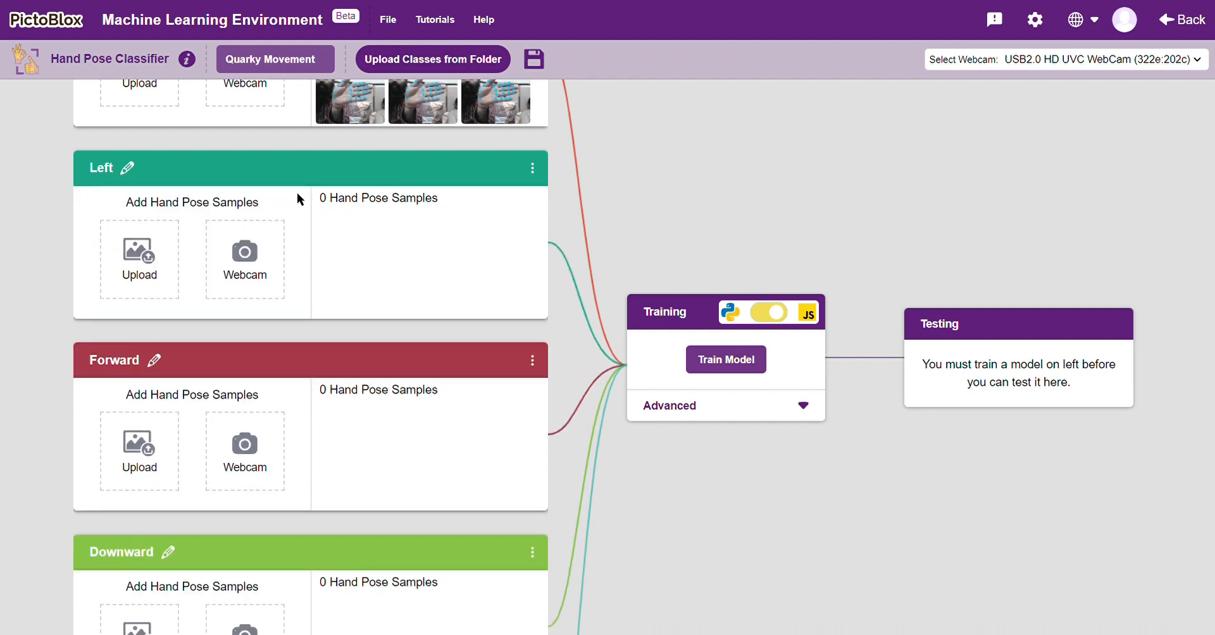
left_click(243, 263)
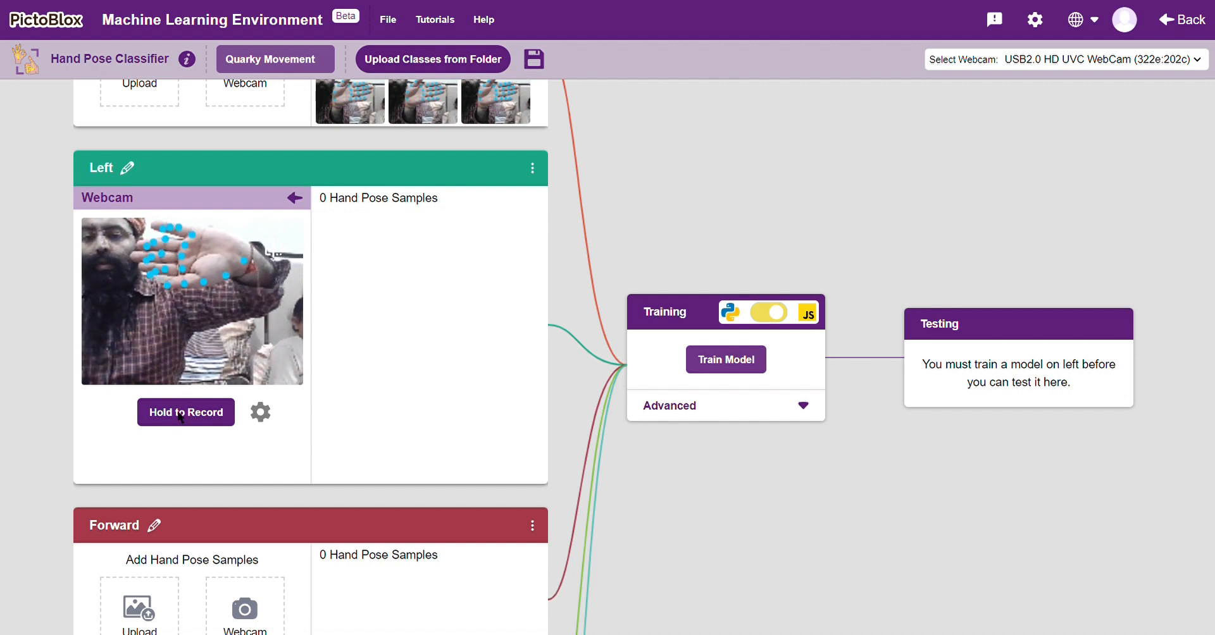
left_click_drag(180, 416, 179, 416)
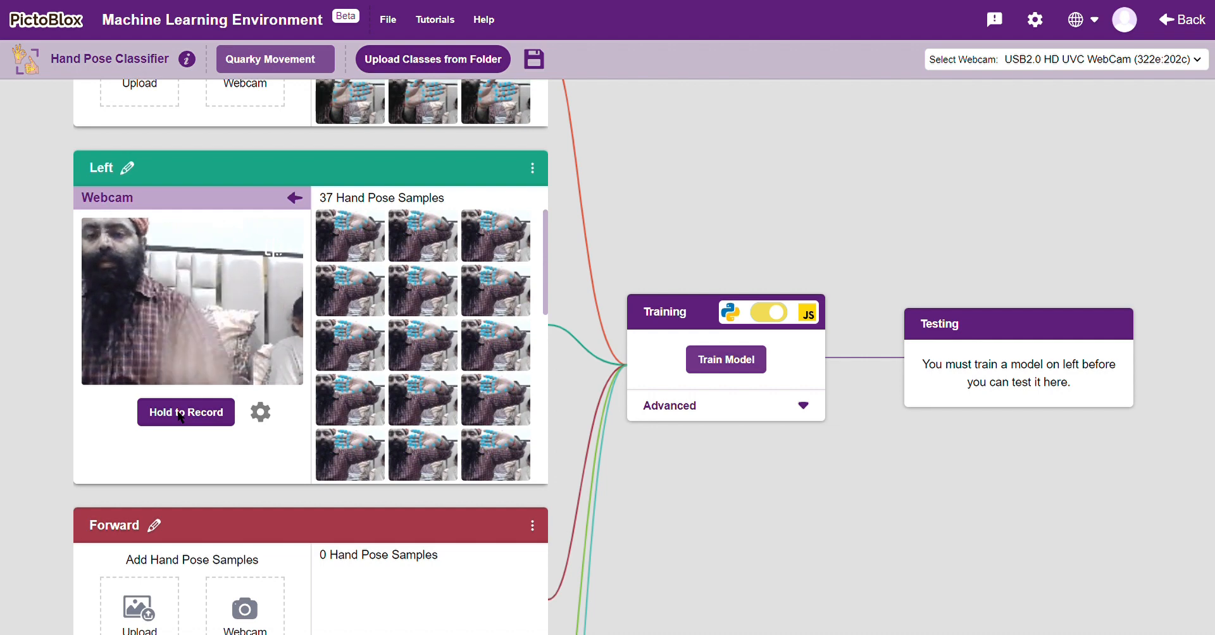
Step: Record about 37 webcam samples for the Forward class with the open palm upright and facing the camera
scroll(179, 416, "down", 3)
scroll(180, 416, "down", 1)
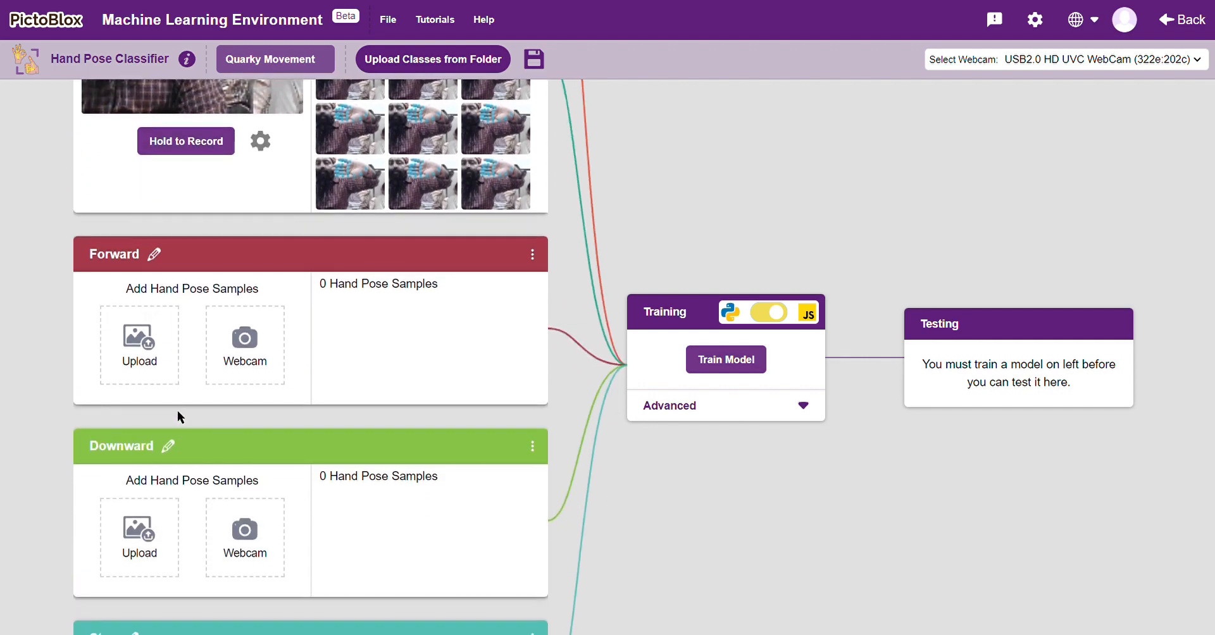
left_click(249, 364)
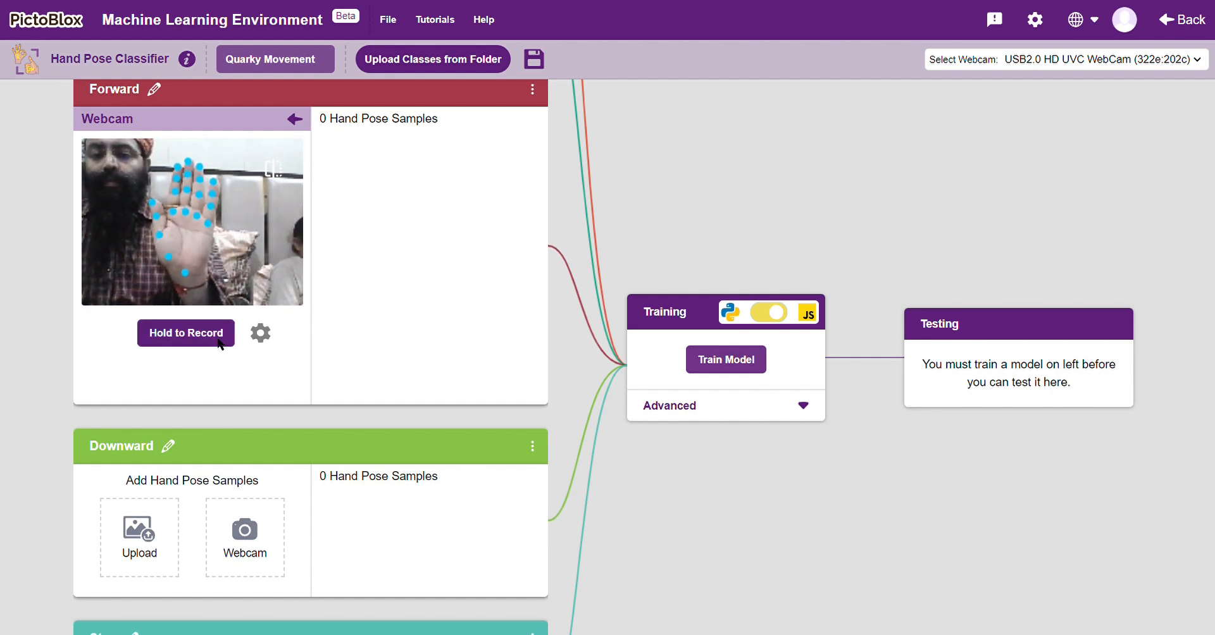
left_click_drag(218, 340, 218, 342)
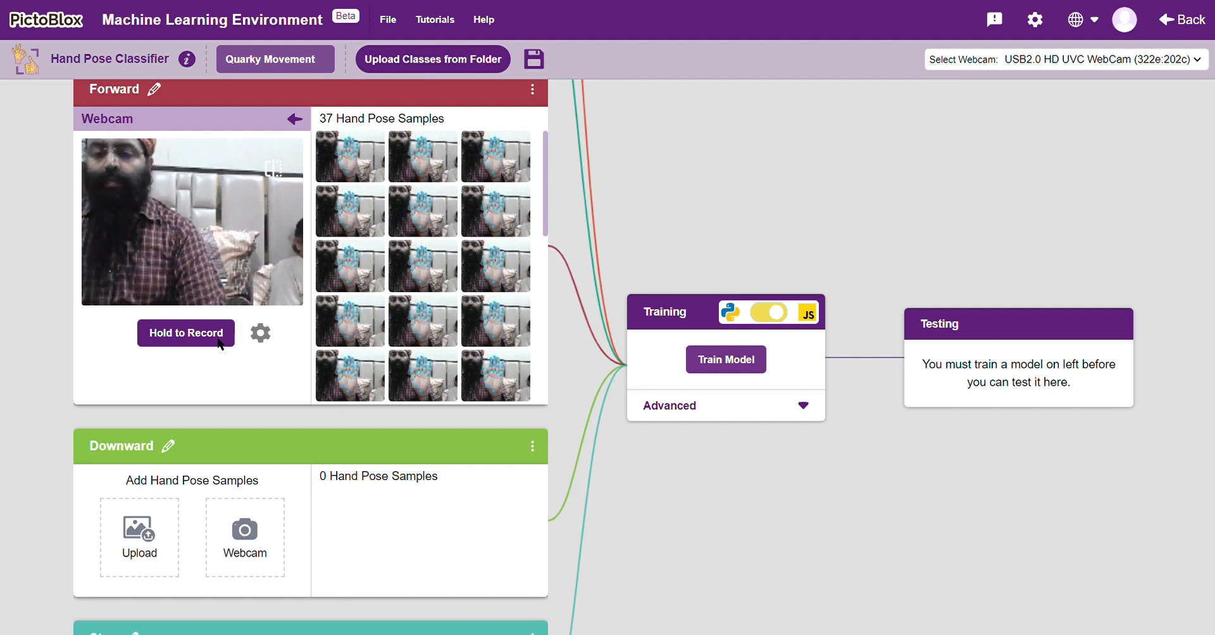
Step: Record about 39 webcam samples for the Downward class showing the back of the upright hand
scroll(218, 341, "down", 2)
scroll(218, 343, "down", 1)
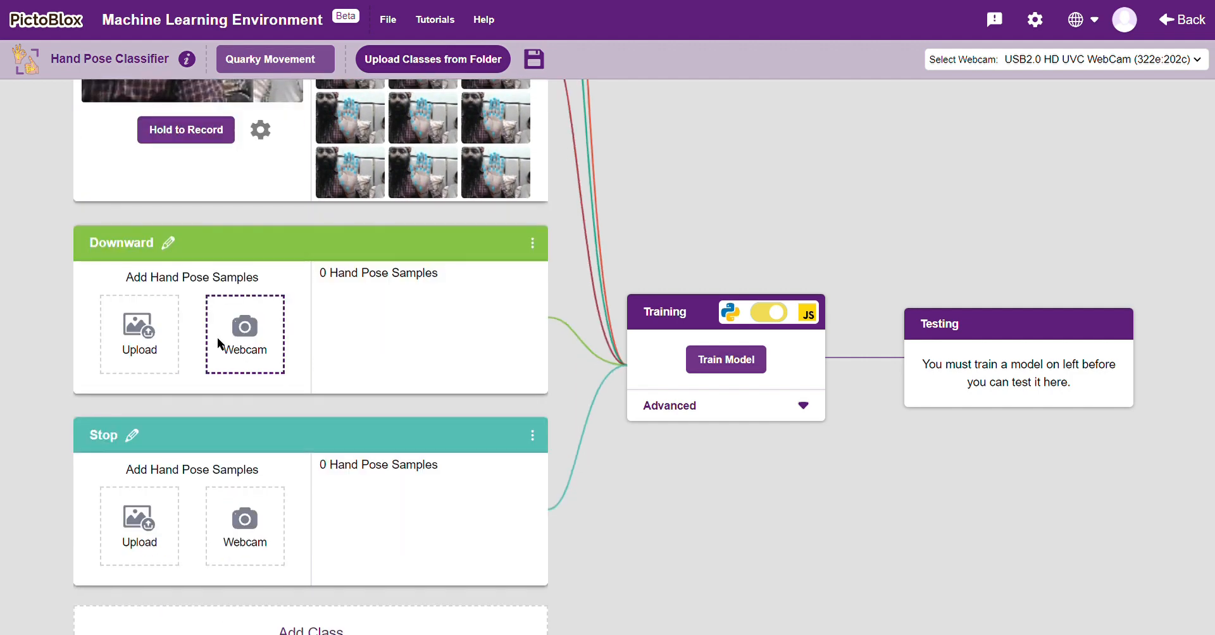
left_click(249, 349)
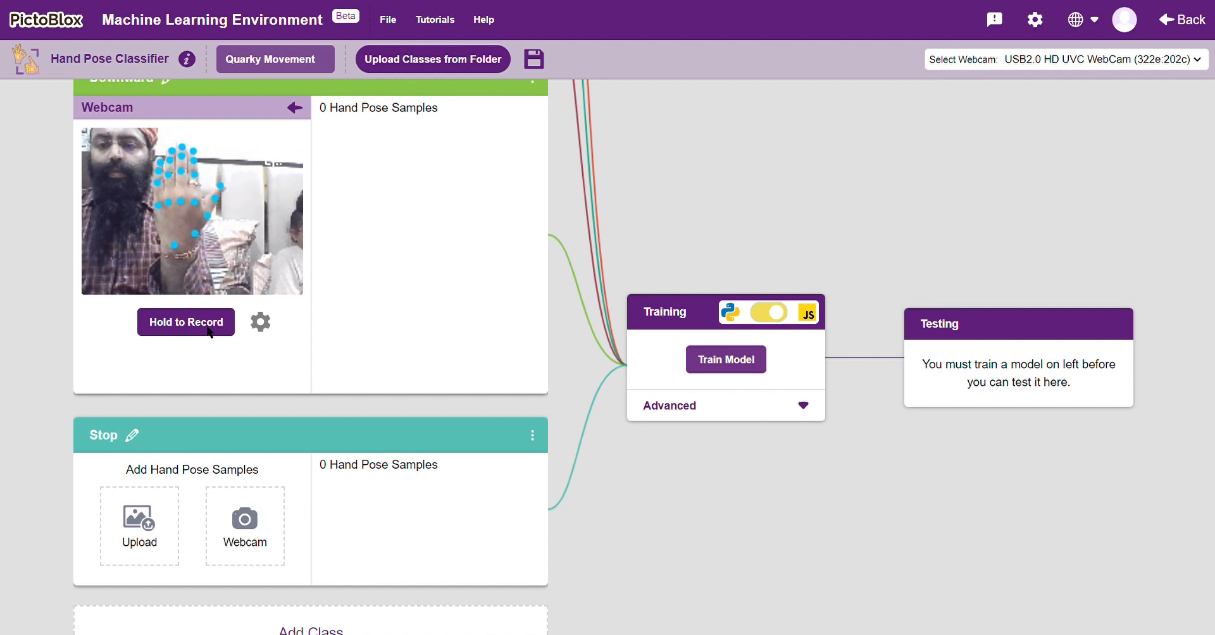
left_click_drag(209, 331, 209, 331)
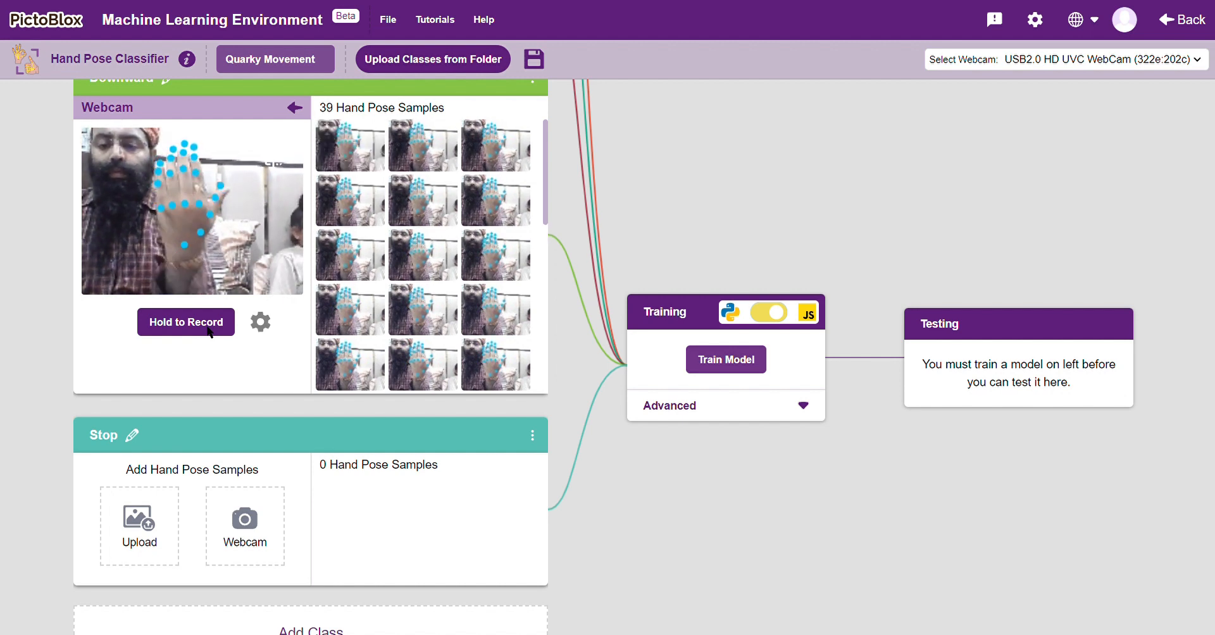
Step: Record about 34 webcam samples of a closed fist for the Stop class and train the model on all classes
left_click(230, 522)
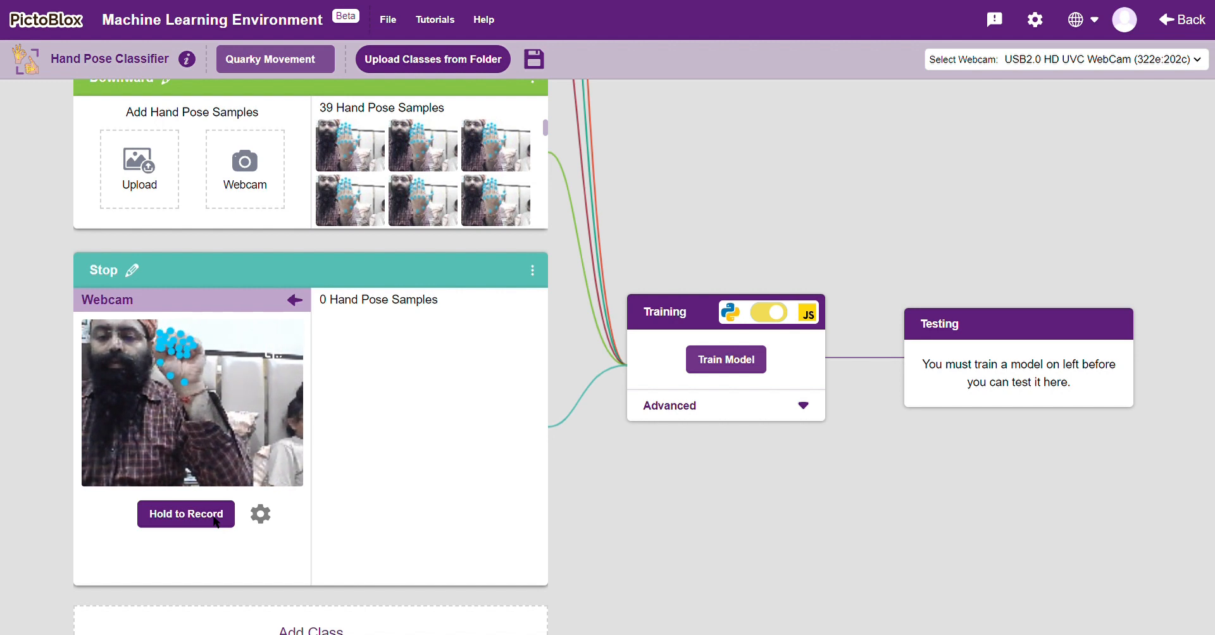
left_click_drag(216, 522, 215, 522)
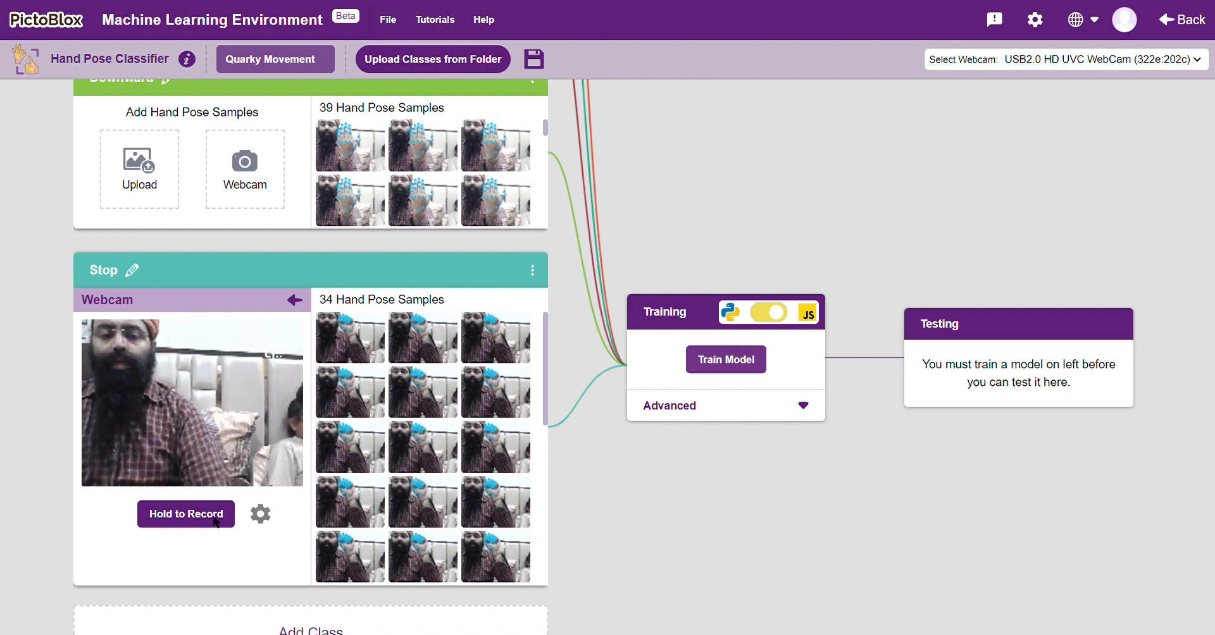
left_click(721, 361)
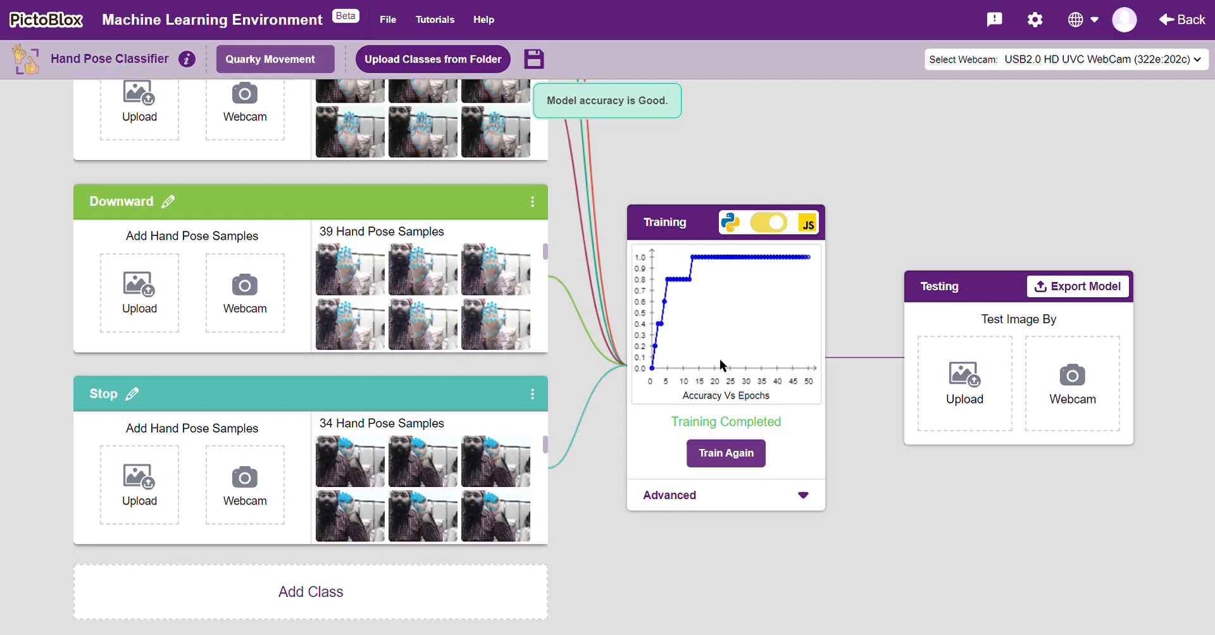
Step: Test the trained model on live webcam hand poses, checking the output for each class, and export the model
left_click(1076, 402)
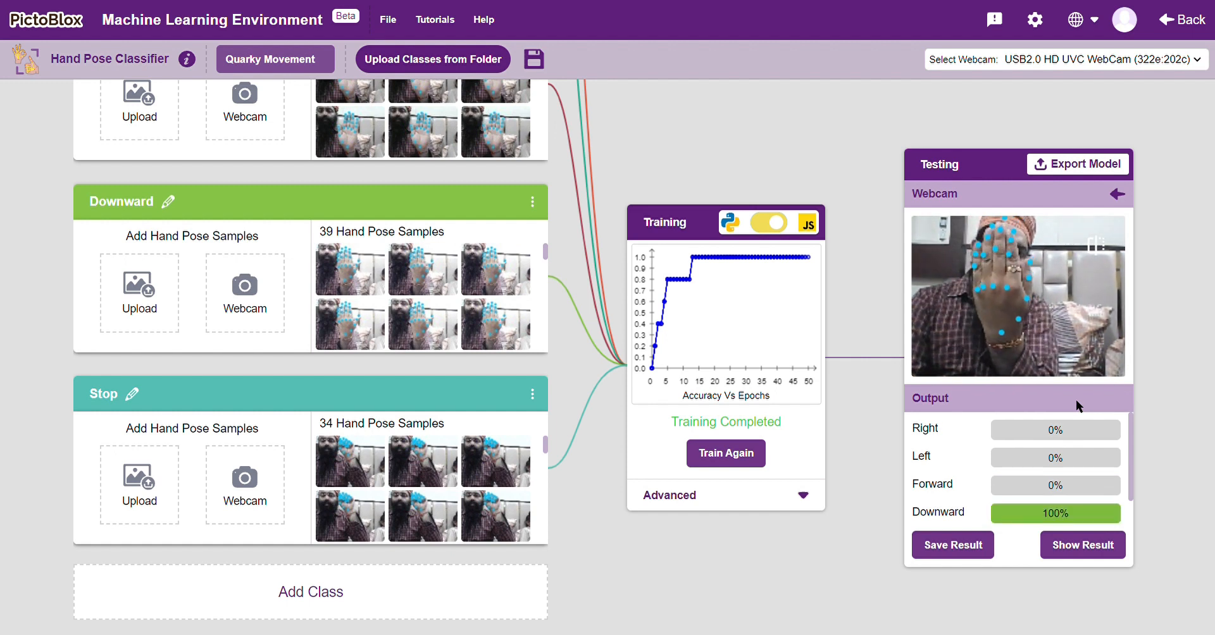
scroll(1074, 438, "down", 1)
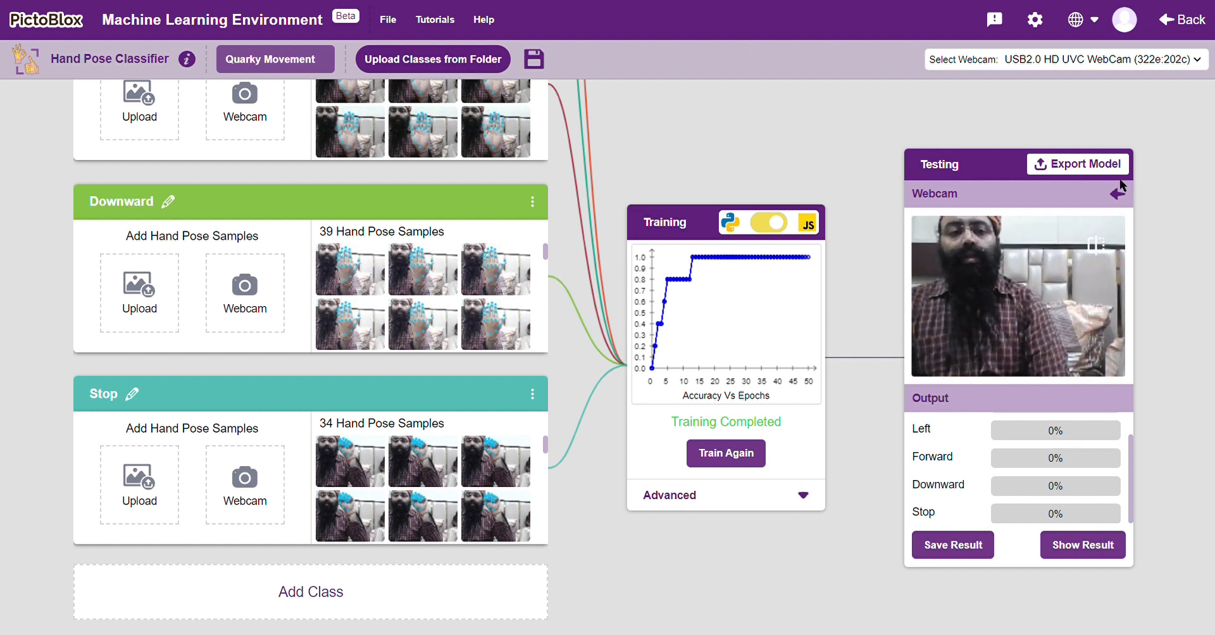
left_click(1071, 160)
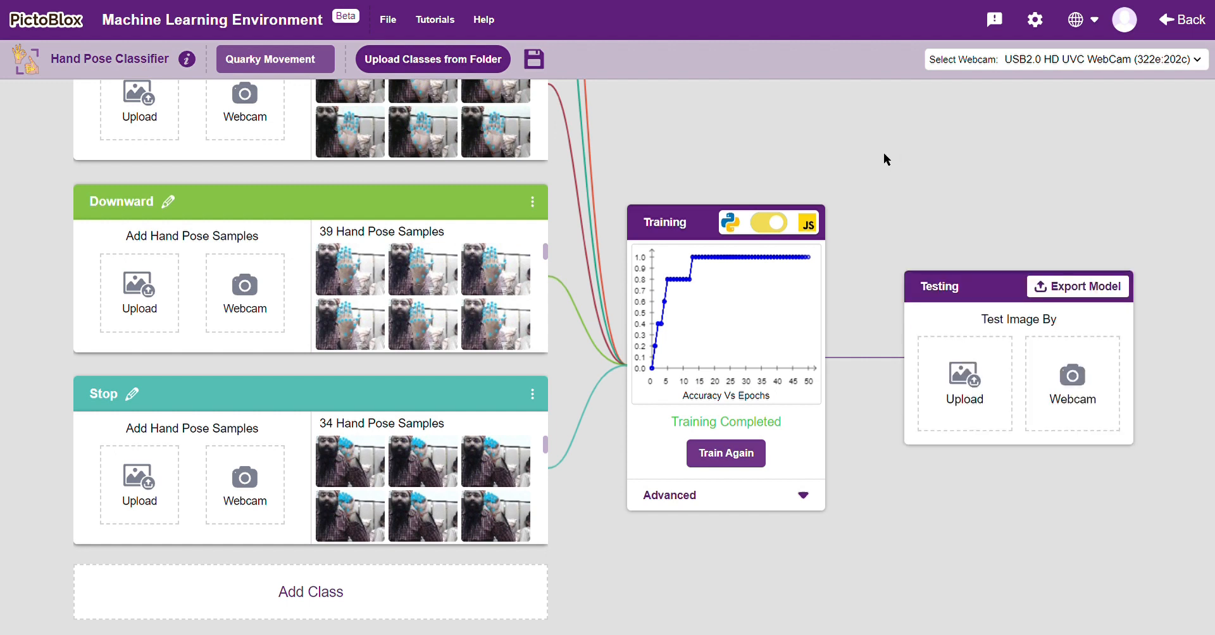